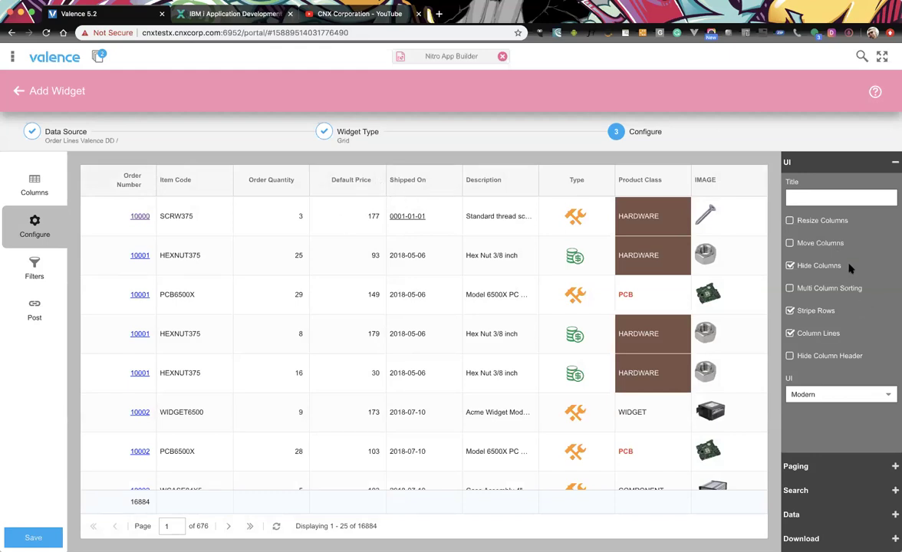
Enable column resizing and multi-column sorting, then place the Item Code column after Default Price.
left_click(790, 220)
left_click(790, 288)
left_click_drag(192, 186, 304, 185)
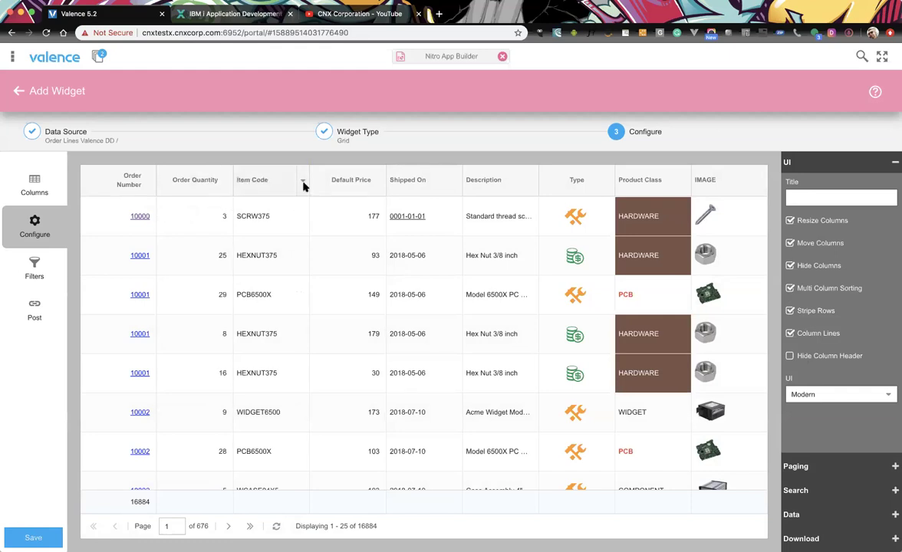
left_click_drag(236, 191, 163, 190)
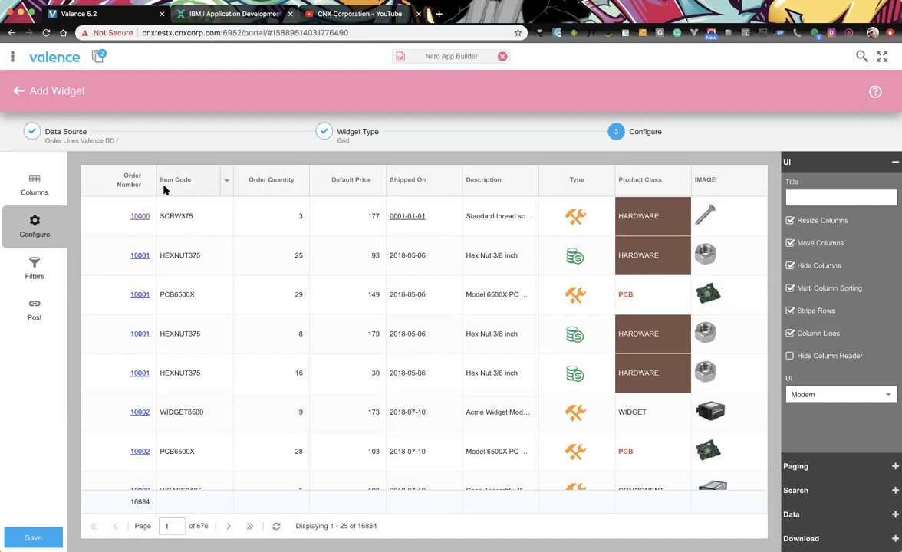
left_click_drag(163, 189, 381, 188)
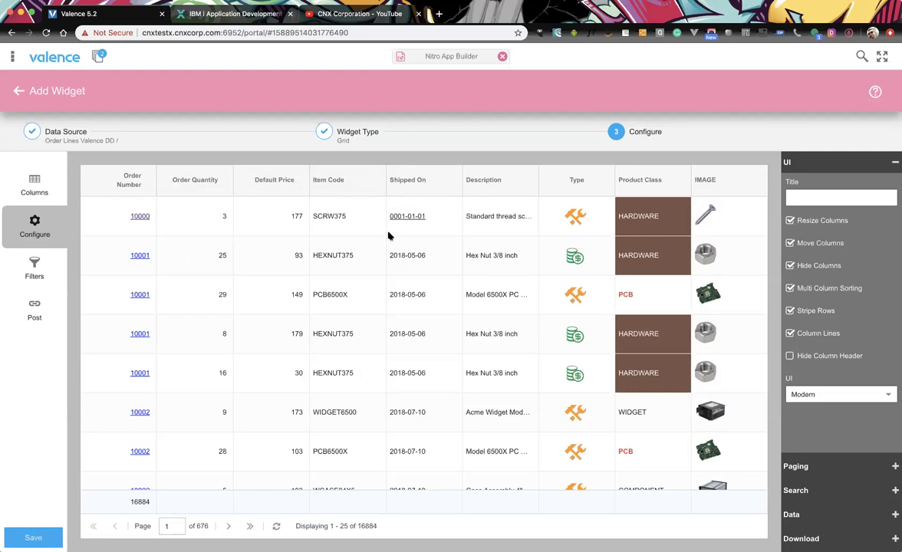
Look through the Default Price column's options menu, then close it.
left_click(303, 182)
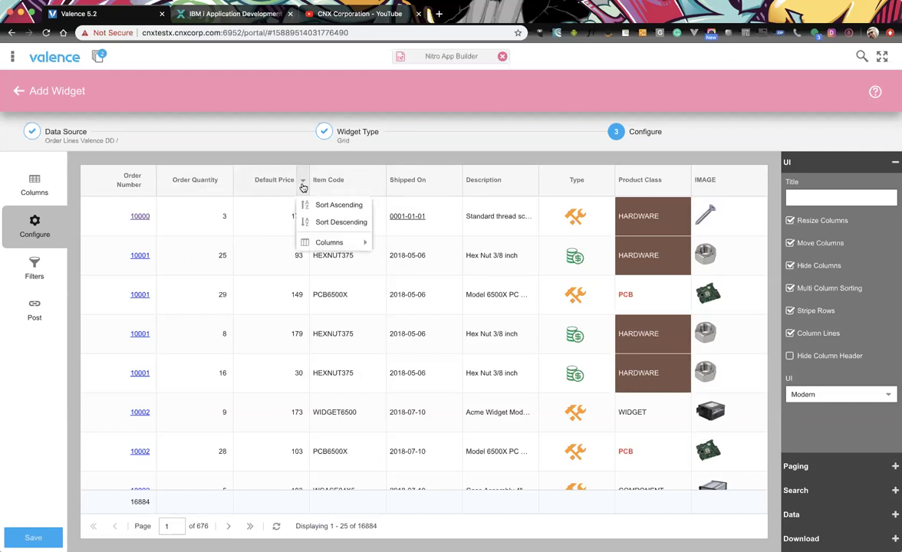
mouse_move(322, 240)
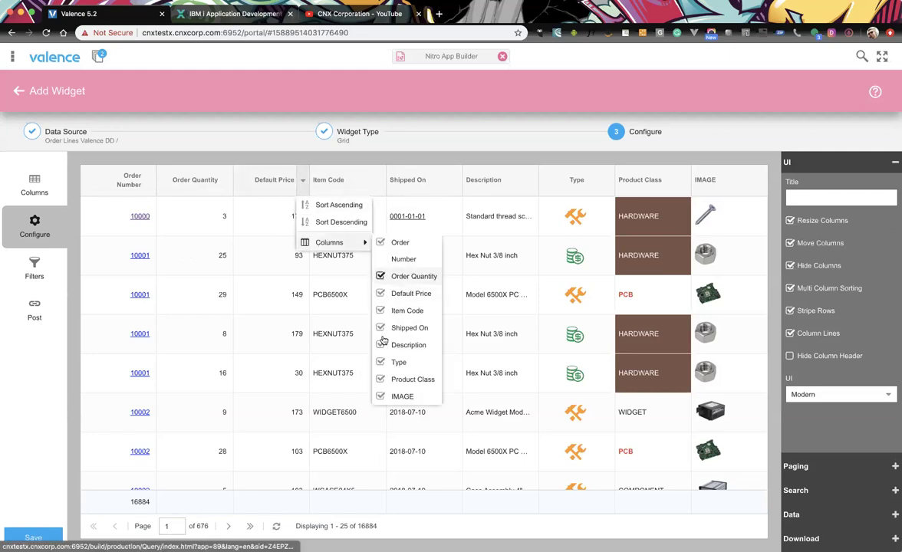
left_click(348, 157)
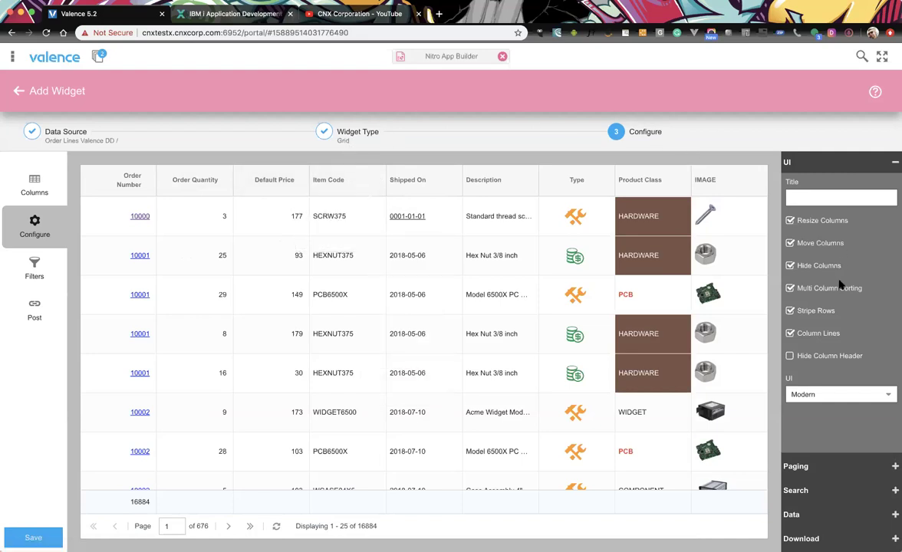
Sort by Order Number and Order Quantity, then leave only Order Quantity ascending.
left_click(99, 190)
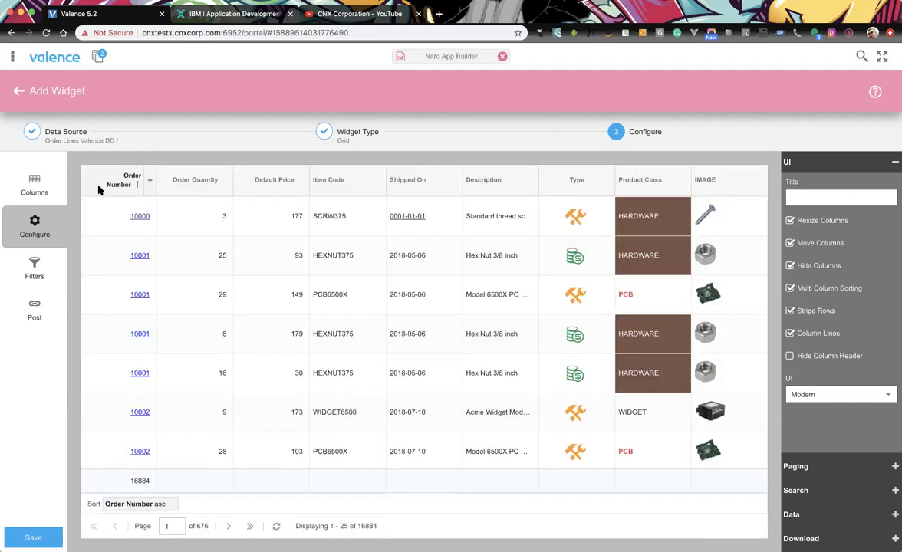
left_click(192, 190)
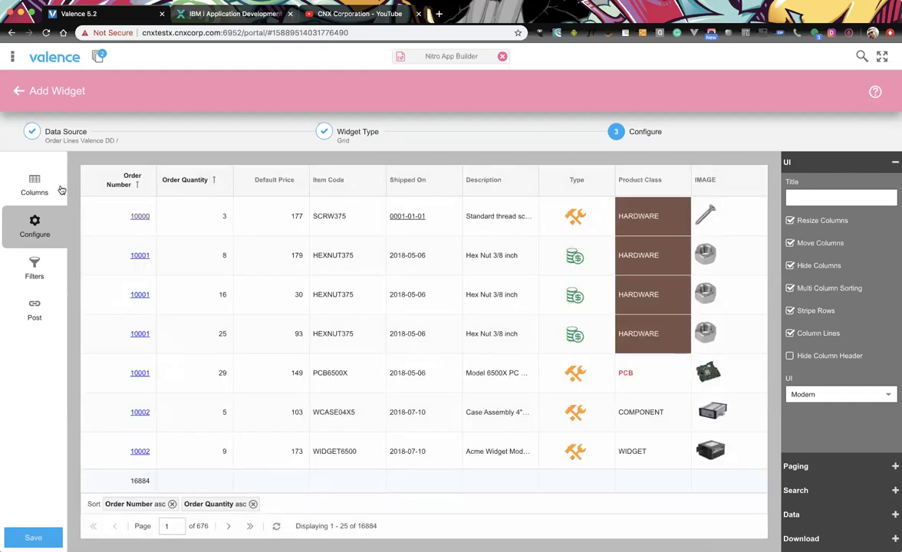
left_click(147, 504)
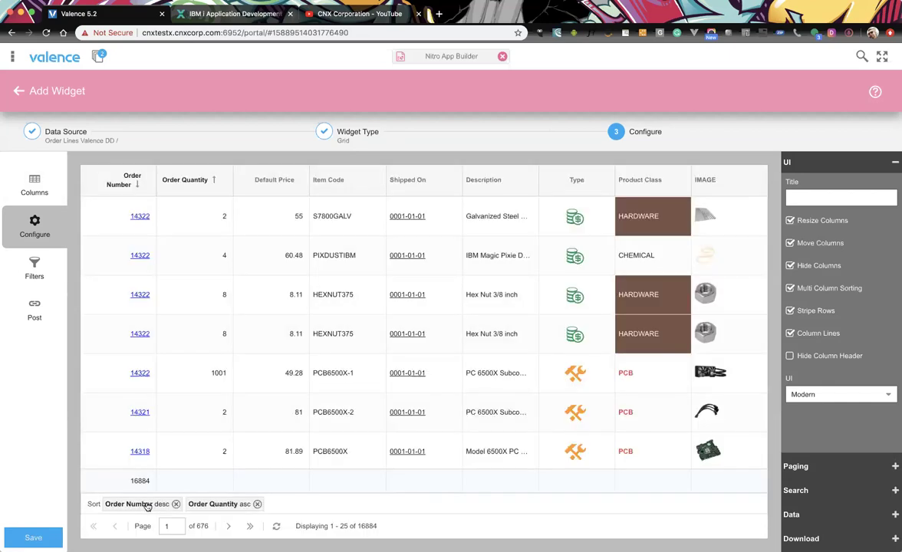
left_click_drag(147, 506, 230, 512)
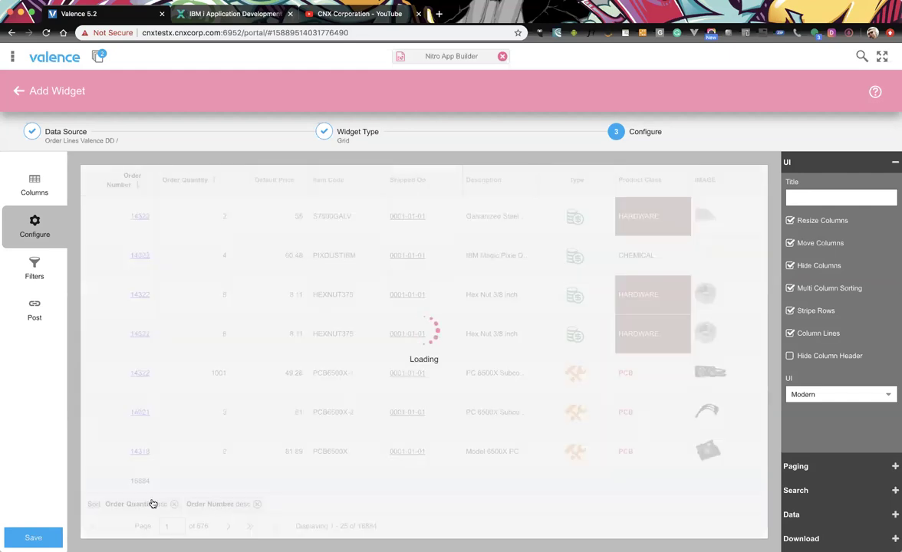
left_click(258, 505)
left_click(258, 505)
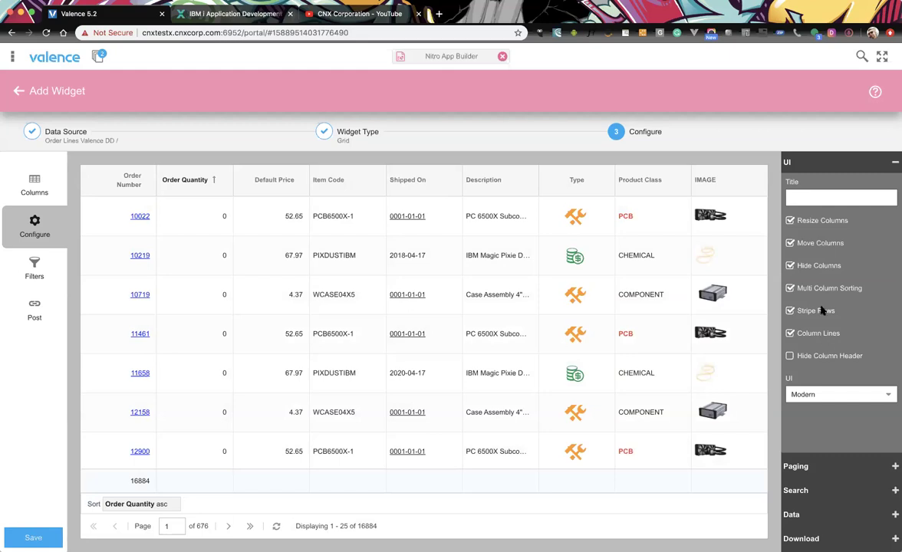
Turn off Multi Column Sorting, try Slim View, return to Modern, and expand Paging.
left_click(789, 289)
left_click(888, 395)
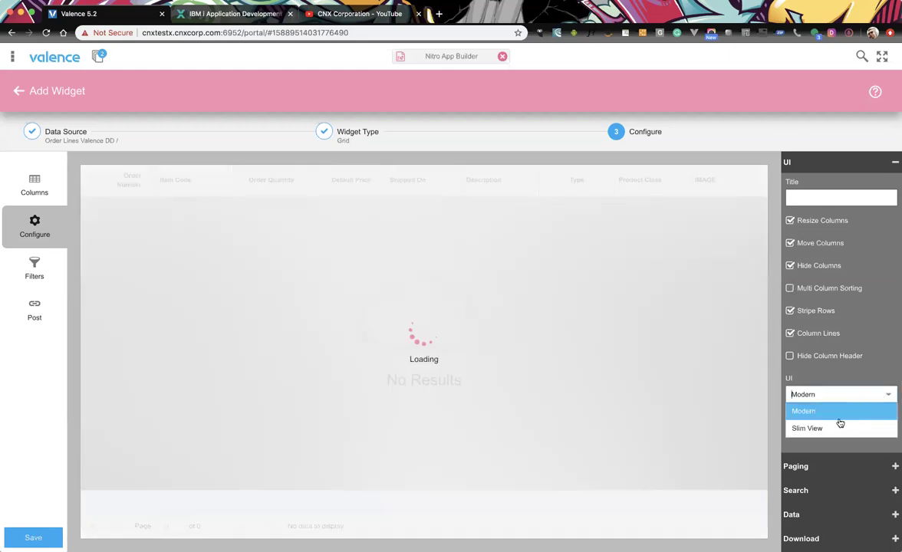
left_click(829, 429)
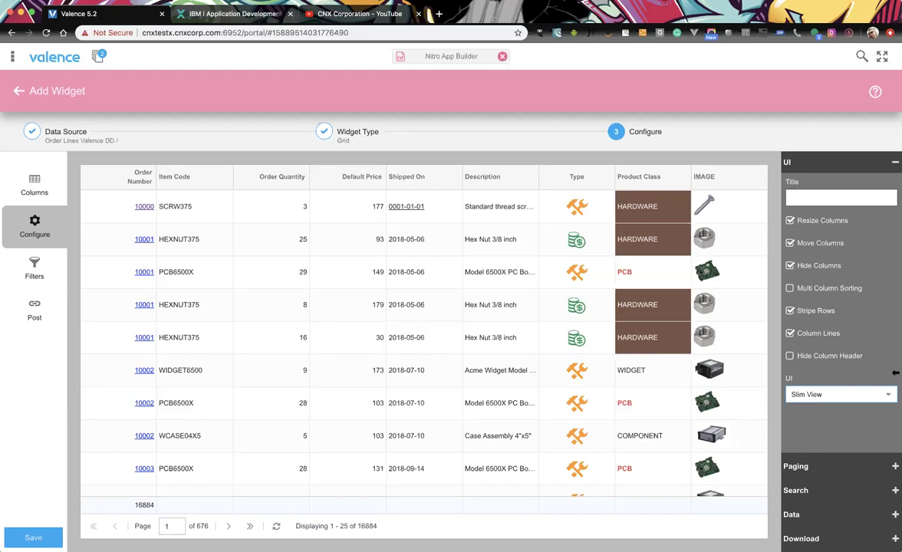
left_click(888, 394)
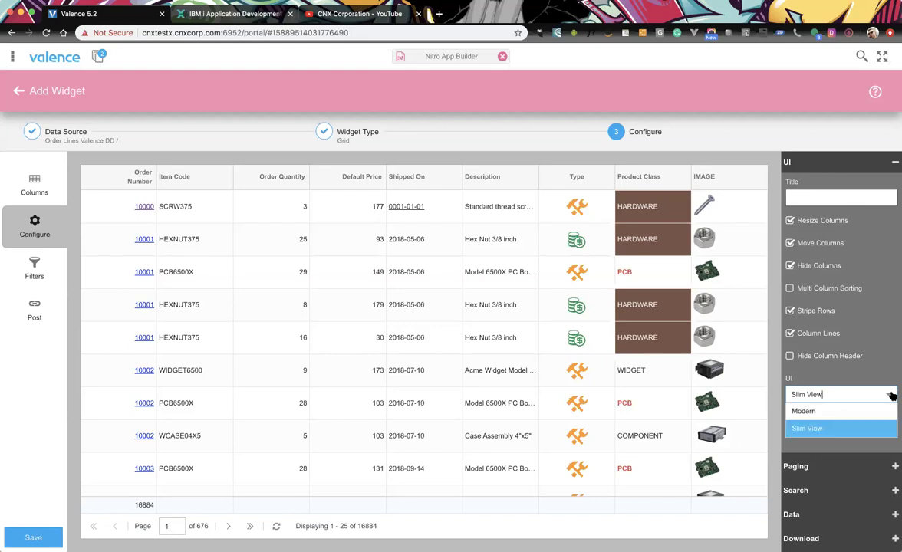
left_click(838, 411)
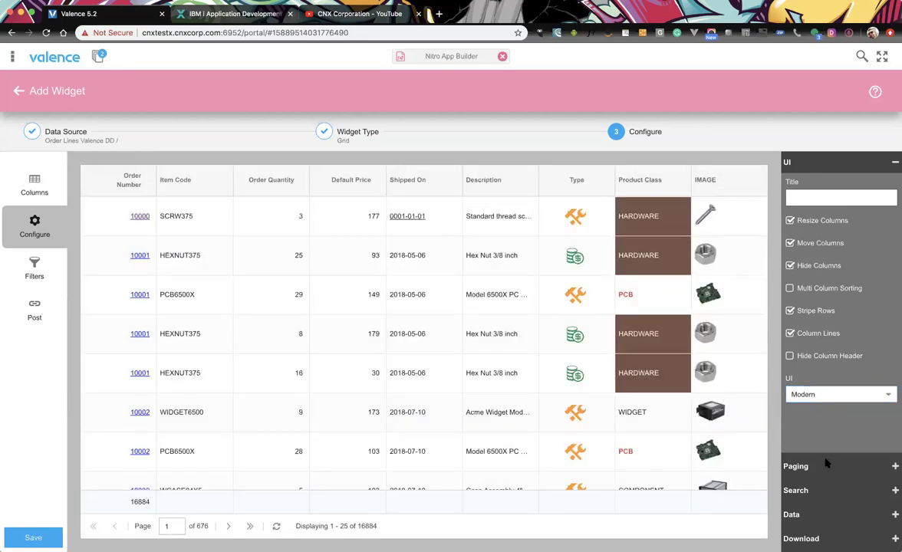
left_click(826, 464)
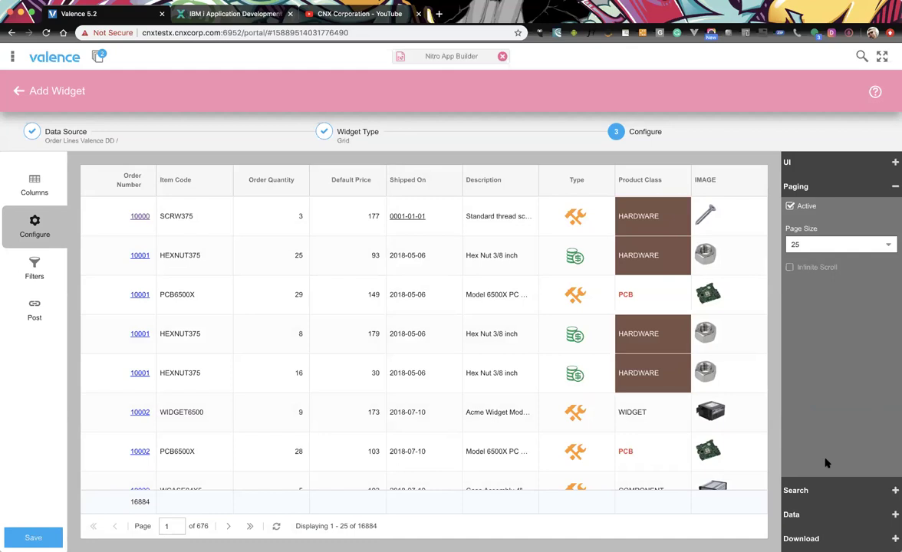
Toggle paging off and back on, keeping the page size at 25.
left_click(790, 207)
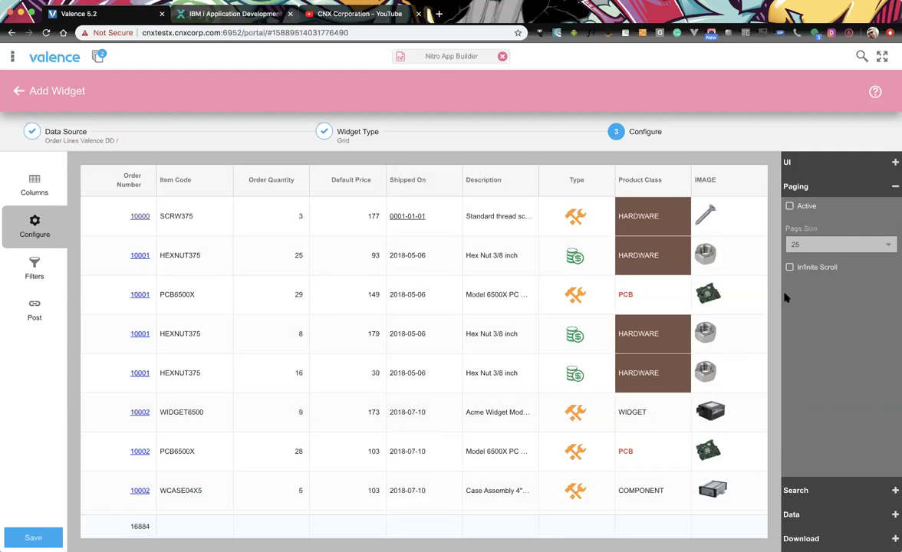
left_click(794, 207)
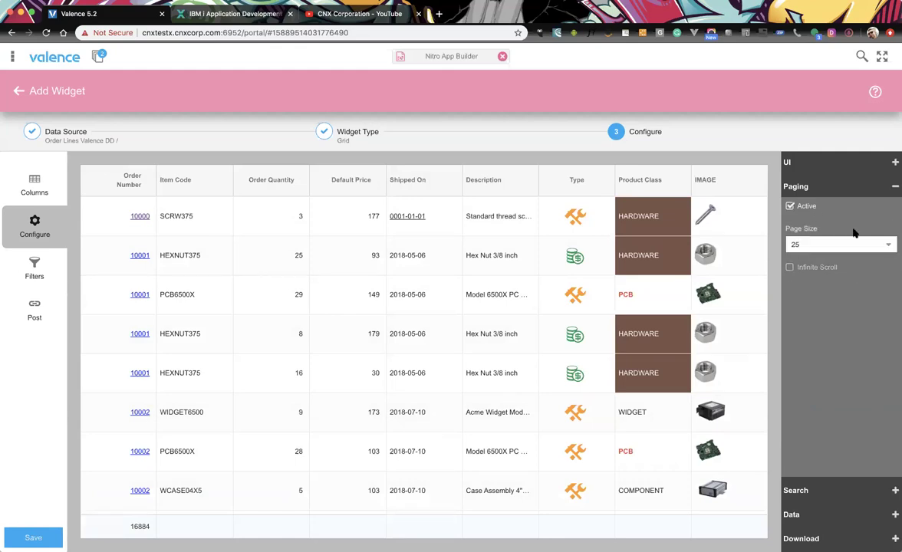
left_click(889, 246)
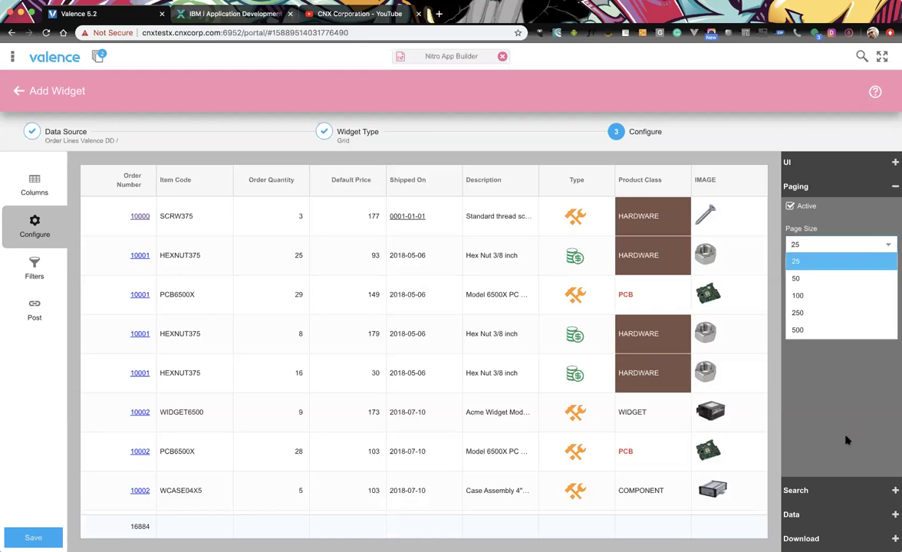
left_click(813, 300)
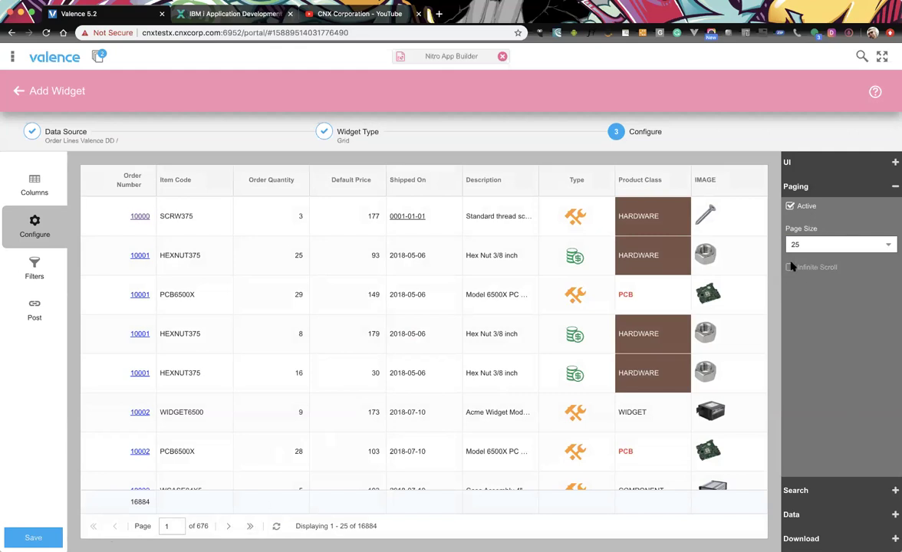
Turn paging off, enable Infinite Scroll, and scroll the grid to load more rows.
left_click(790, 206)
left_click(789, 206)
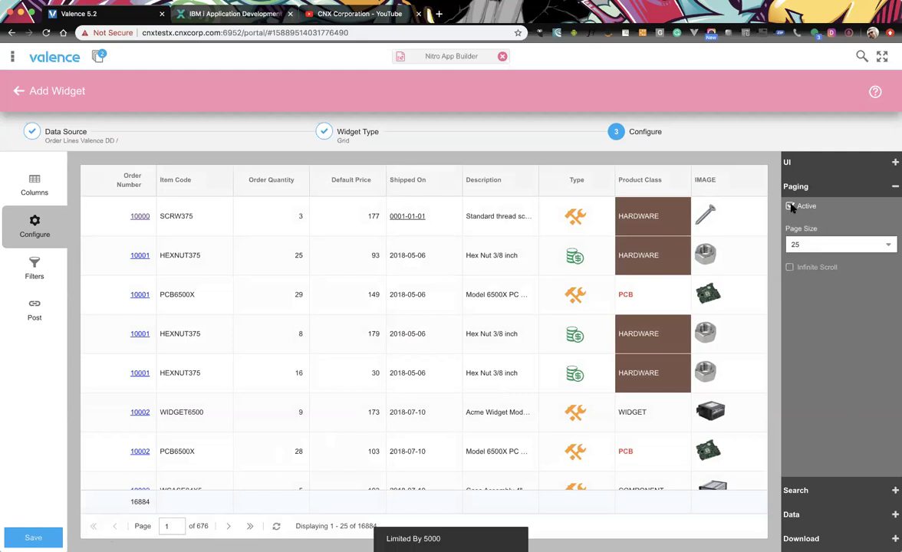
left_click(790, 206)
left_click(789, 267)
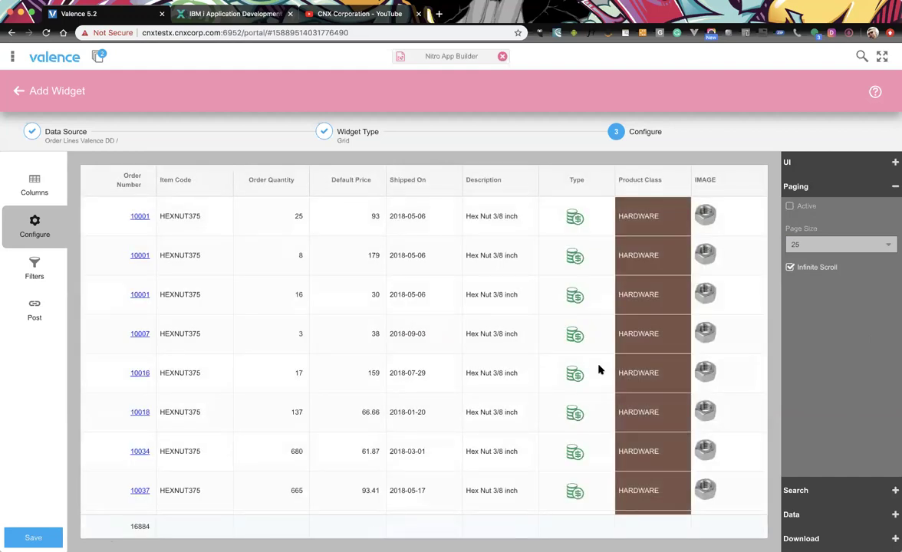
scroll(599, 369, "down", 10)
scroll(599, 370, "down", 15)
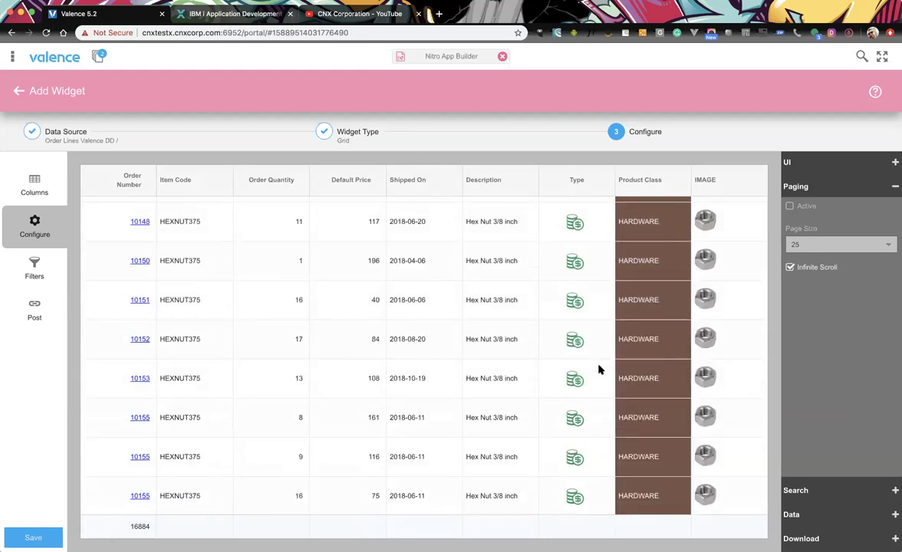
scroll(599, 370, "down", 5)
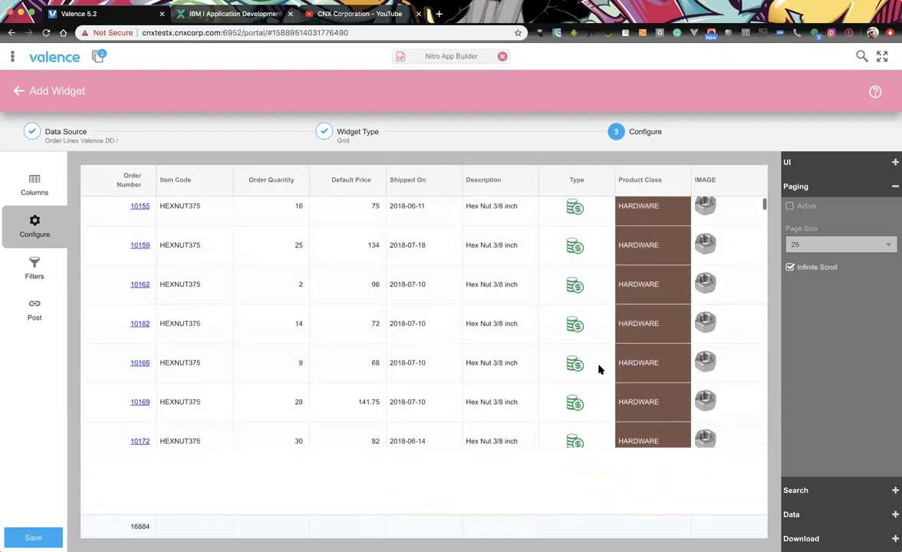